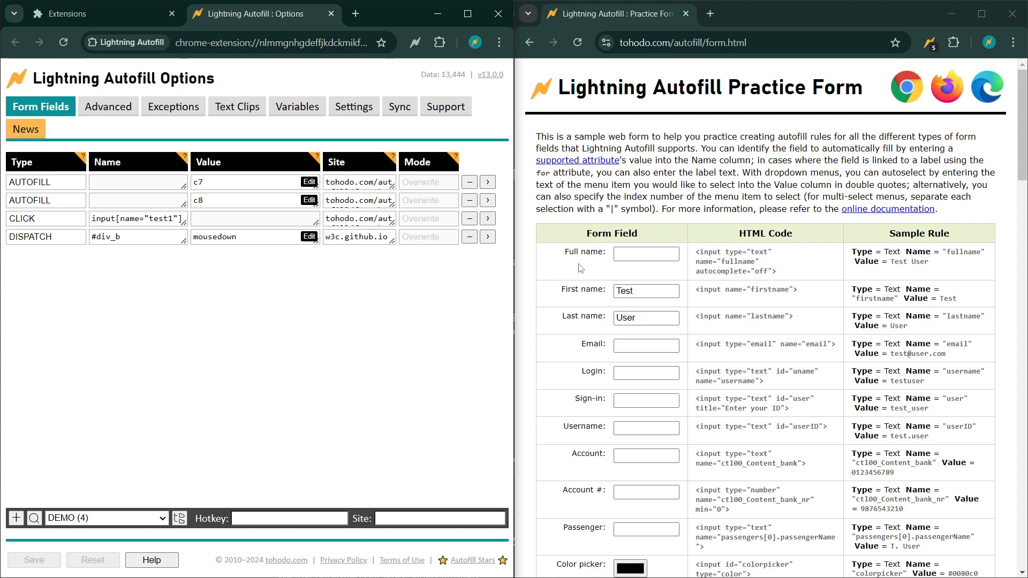
Inspect the practice form's Add Field button and the empty field-placeholder cell beside it in the page's HTML.
scroll(609, 300, "down", 4)
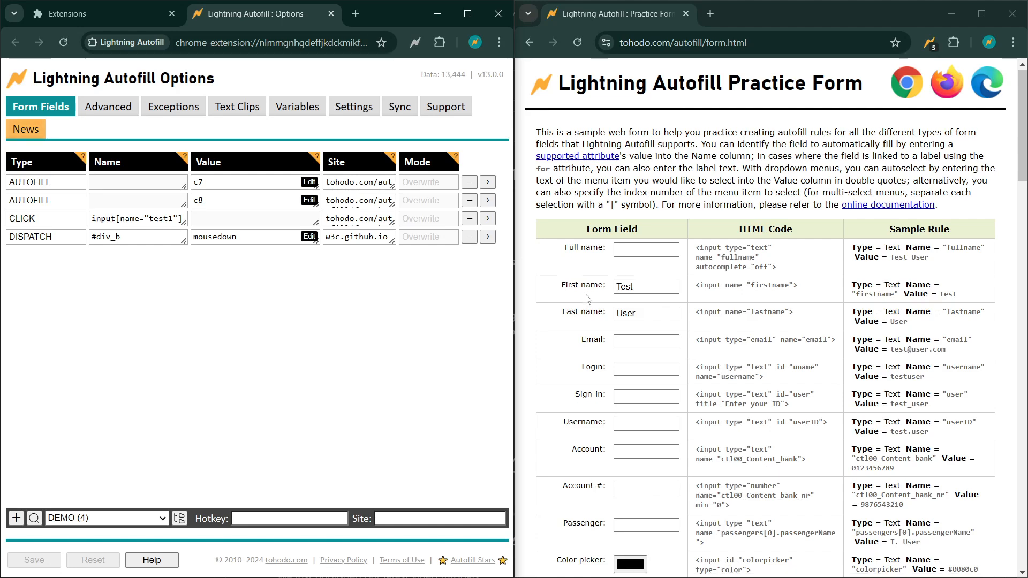
scroll(608, 321, "down", 3)
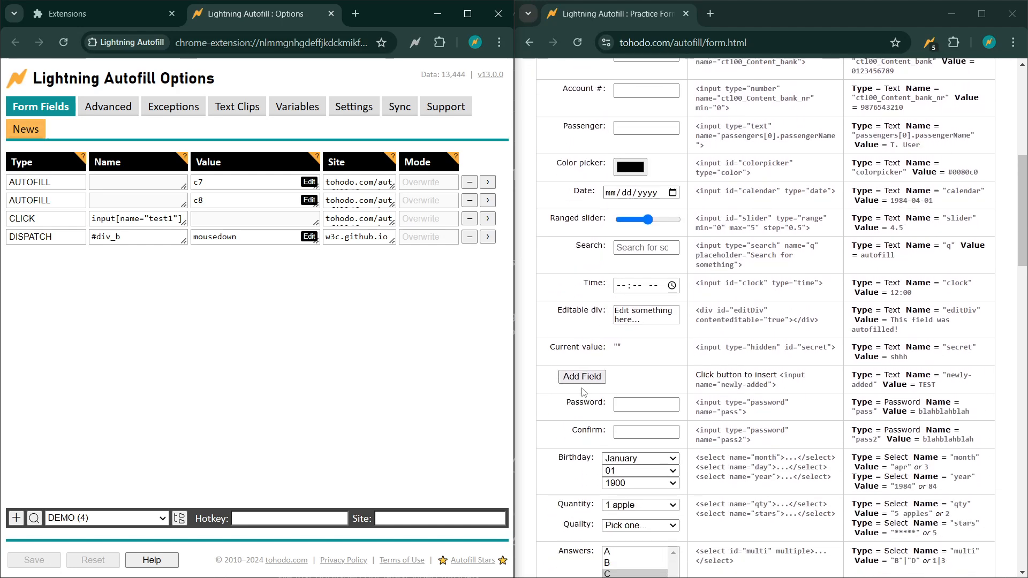
scroll(585, 382, "down", 1)
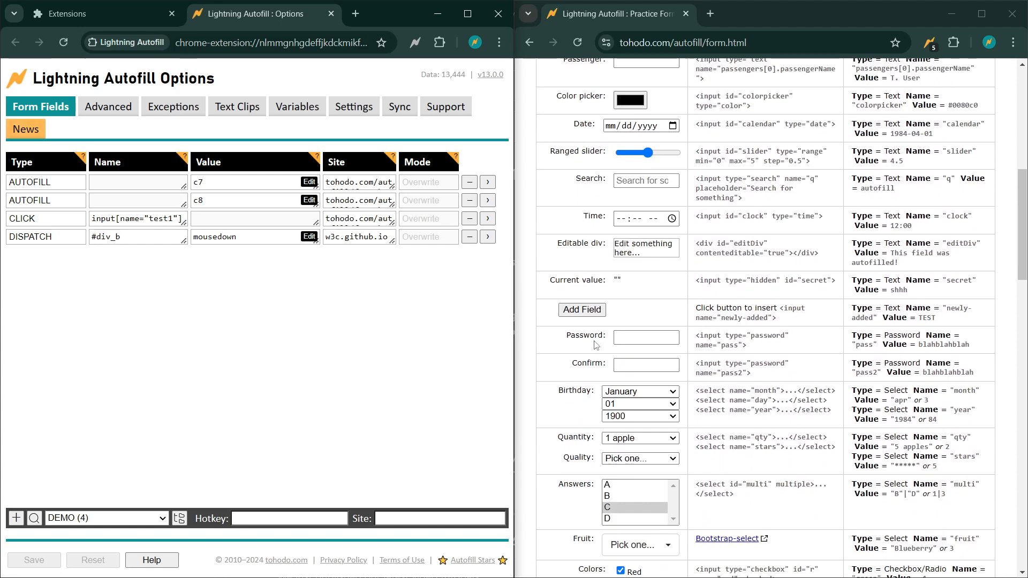
right_click(588, 312)
left_click(637, 297)
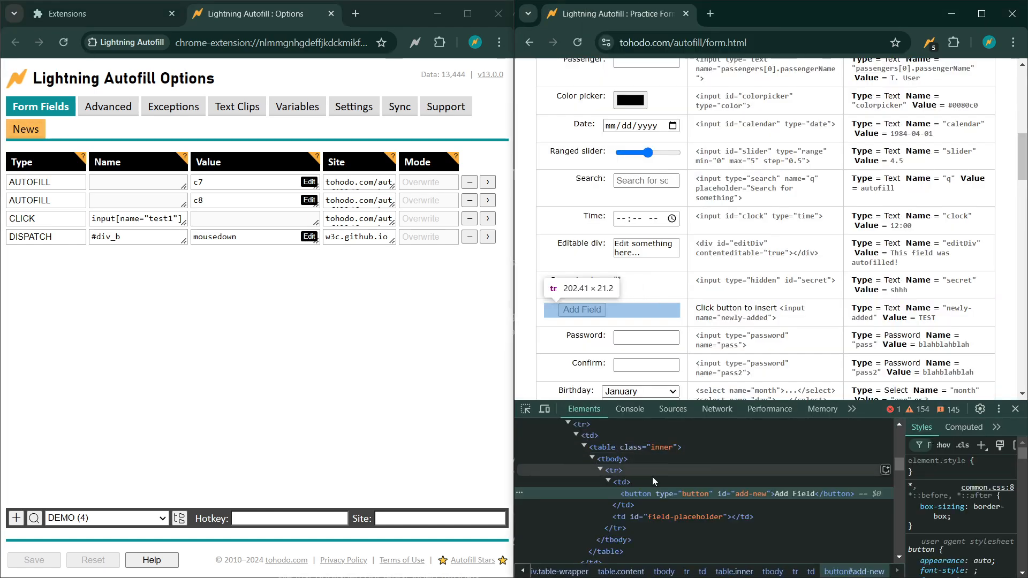
left_click(634, 517)
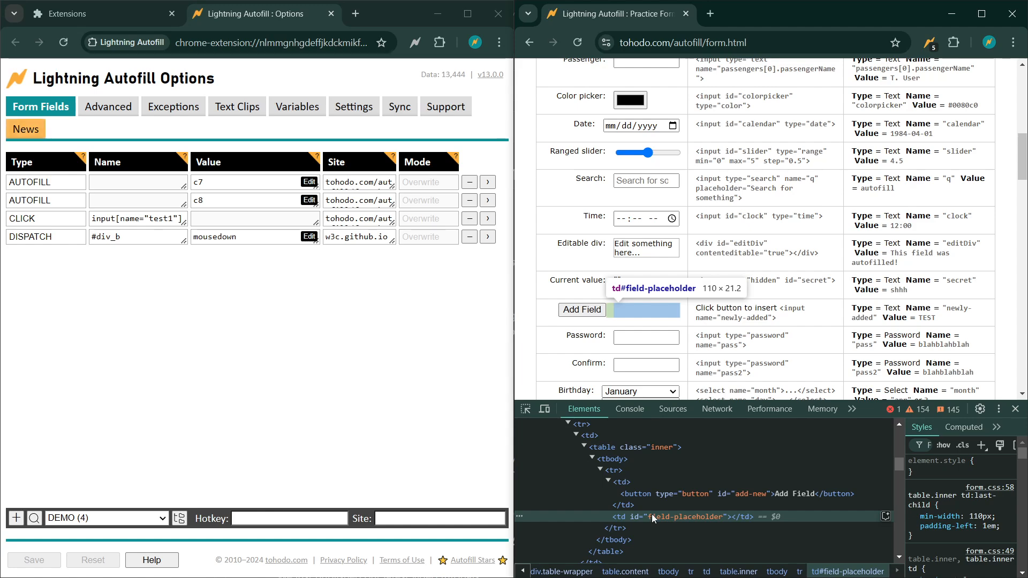
Insert the extra form field and inspect its input element in the HTML, finishing with a page reload.
left_click(585, 310)
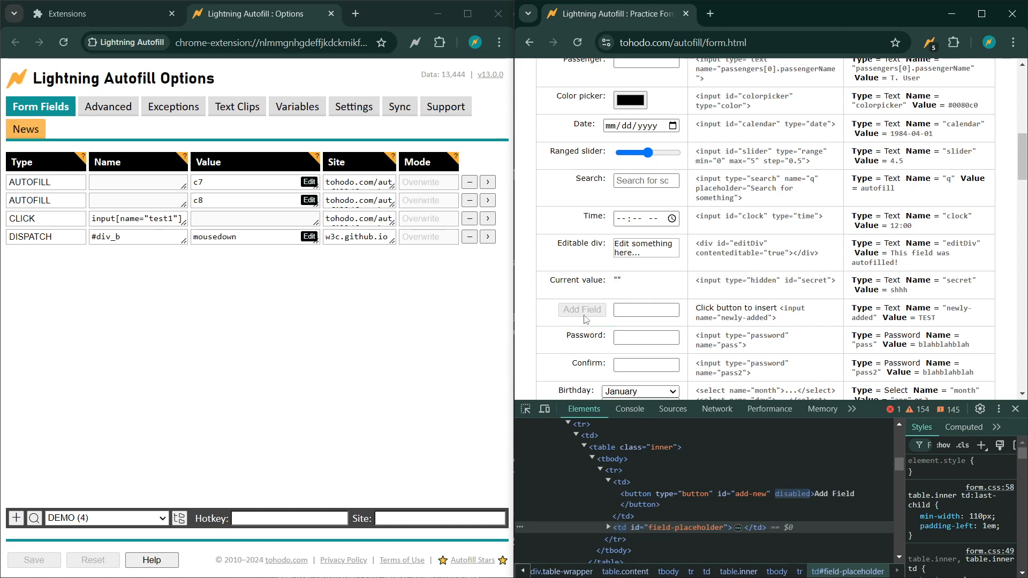
left_click(609, 528)
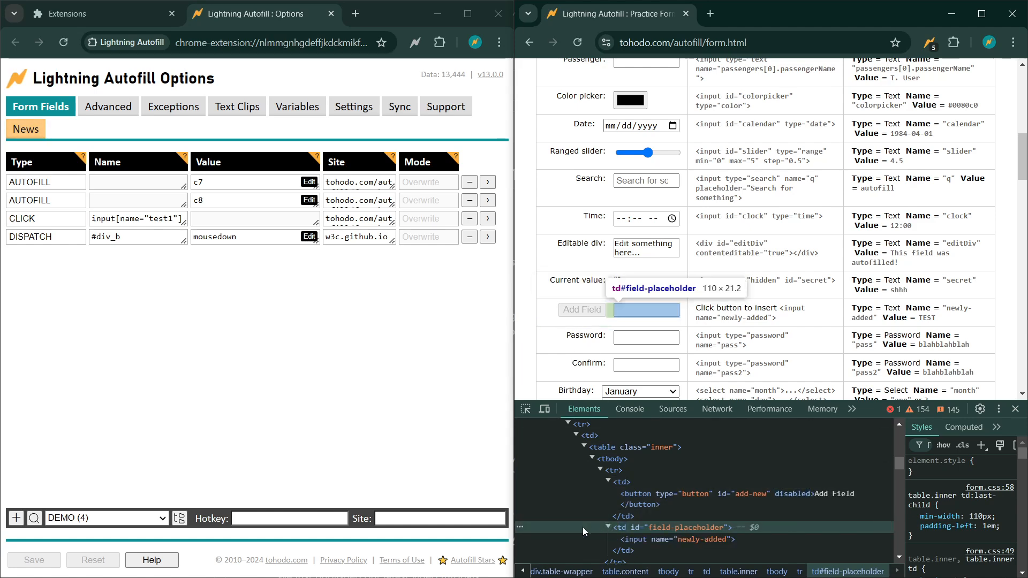
left_click(657, 539)
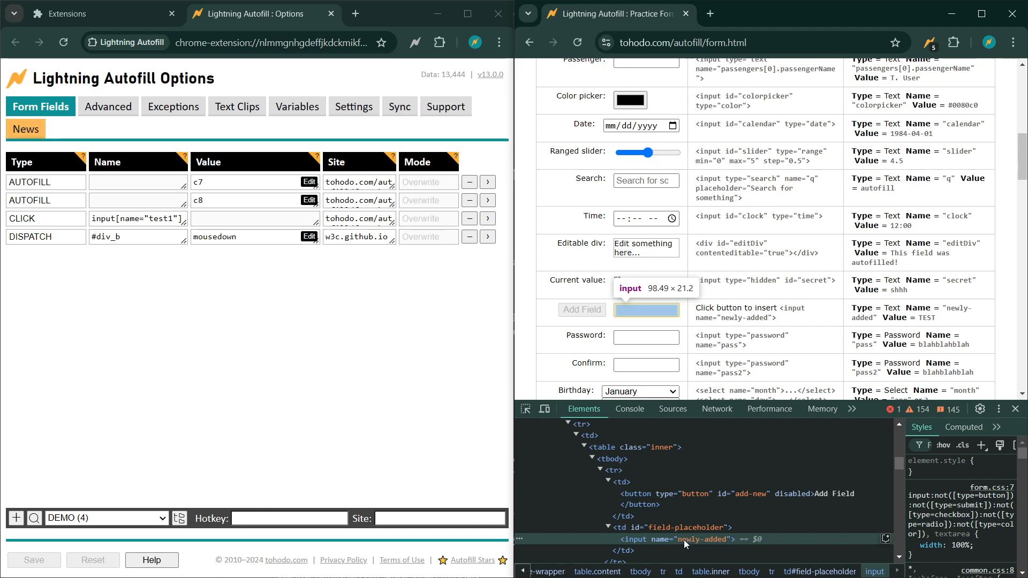
left_click(577, 42)
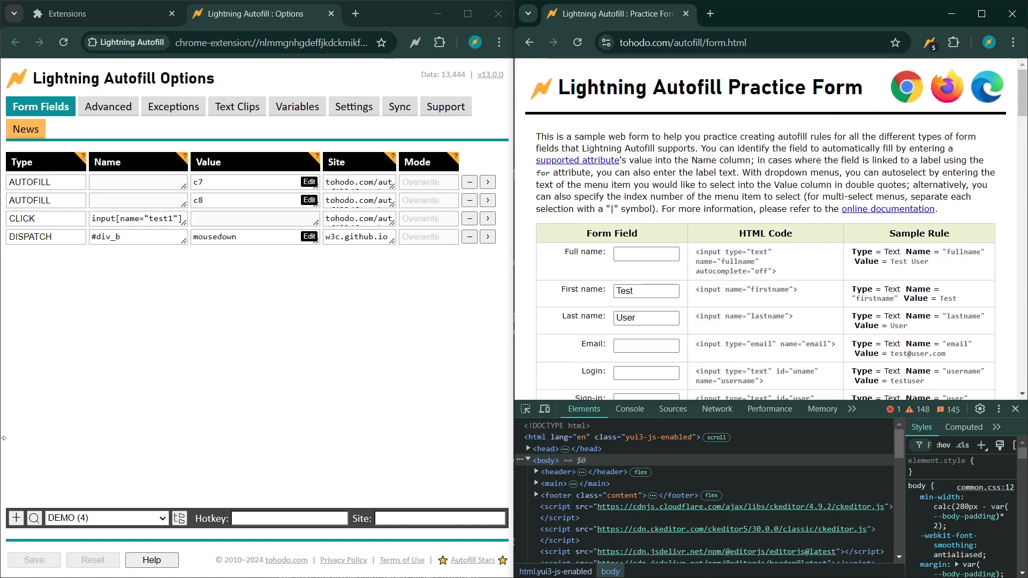
Add a new form field rule to the DEMO profile and set its type to RELOAD.
left_click(16, 518)
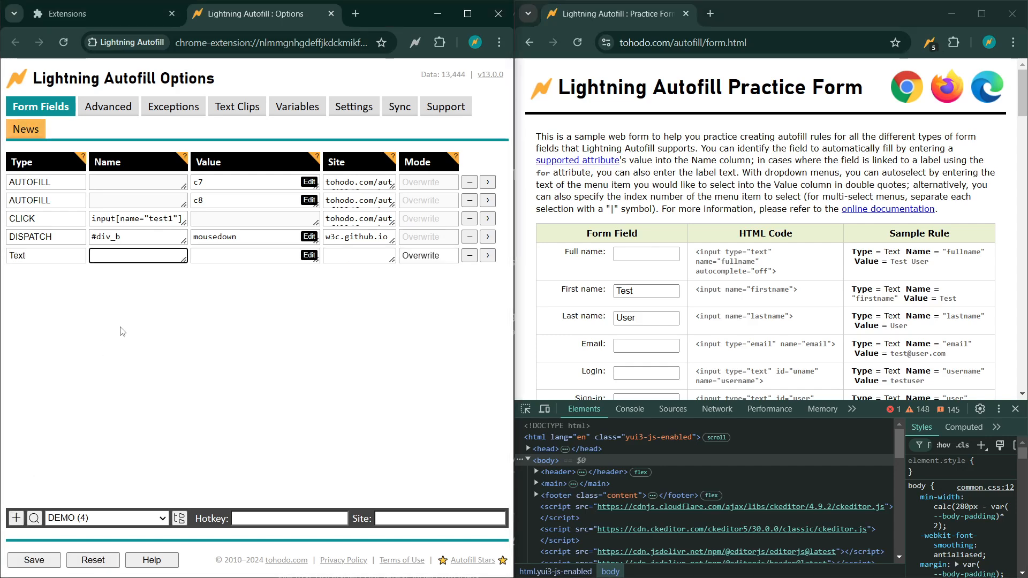
left_click(36, 259)
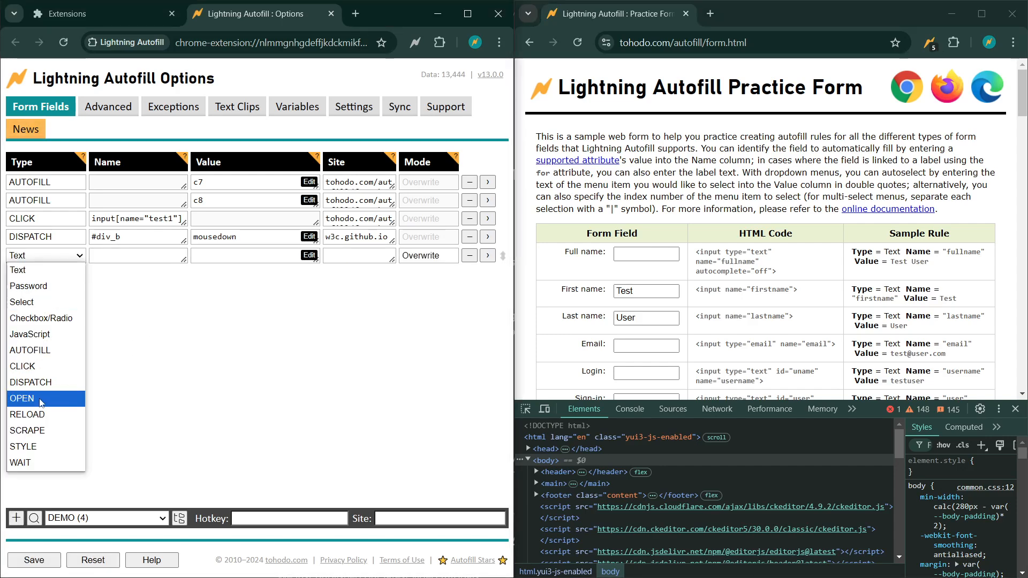
left_click(39, 416)
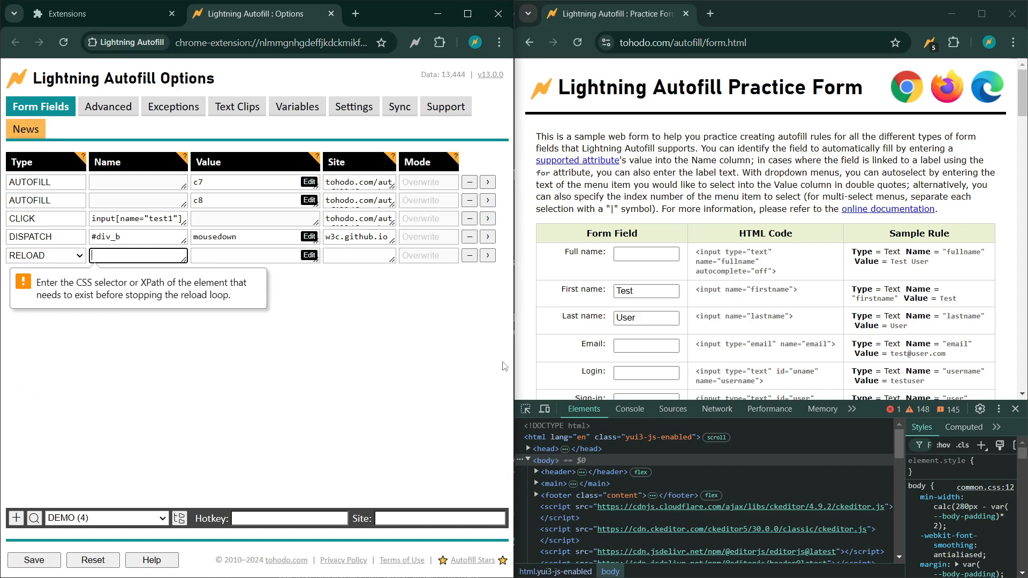
Enter input[name="newly-added"] as the RELOAD rule's name, copying the name attribute from the practice form's Add Field row.
scroll(752, 344, "down", 6)
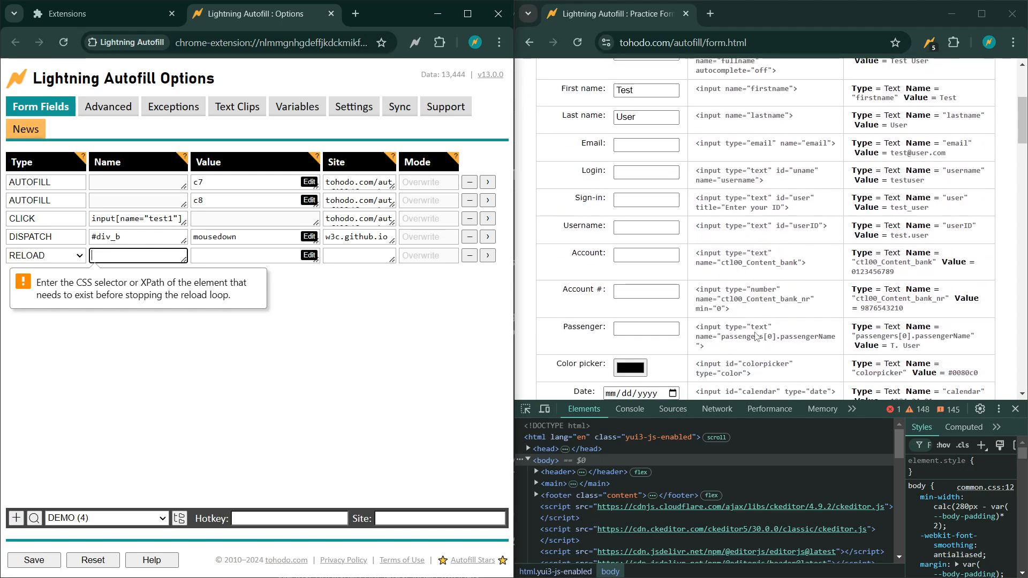
scroll(756, 331, "down", 3)
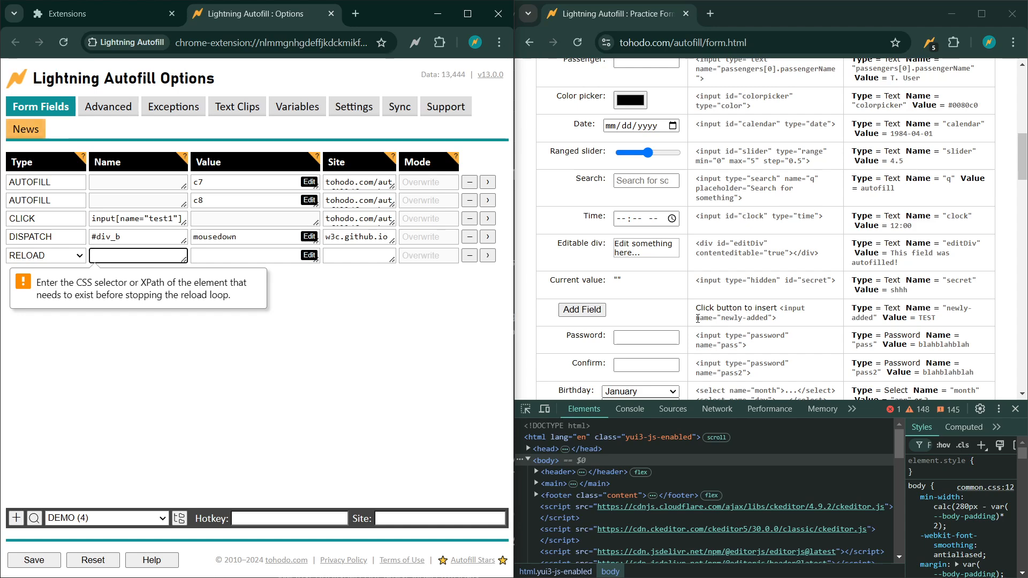
left_click_drag(696, 318, 773, 317)
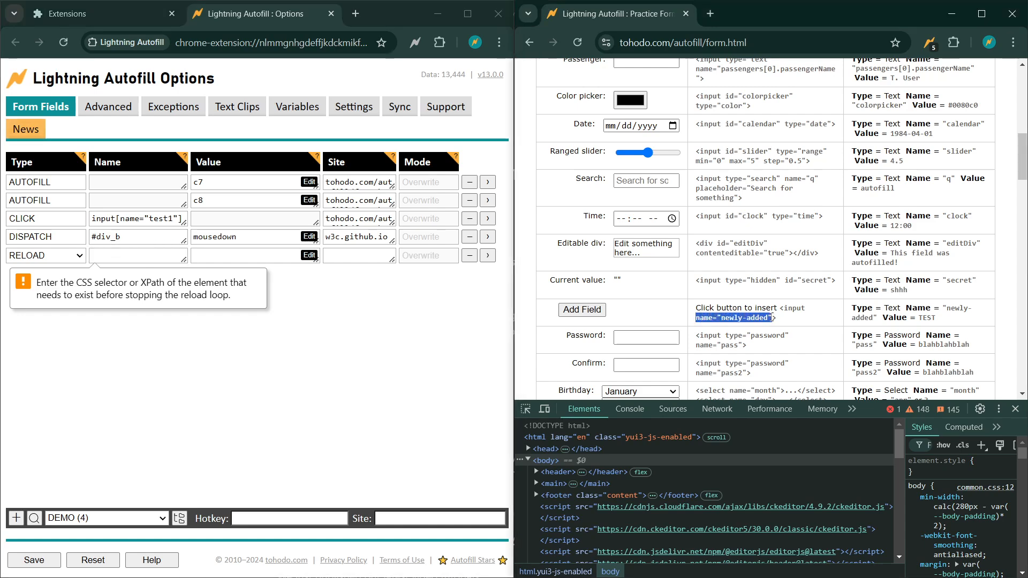
left_click(111, 255)
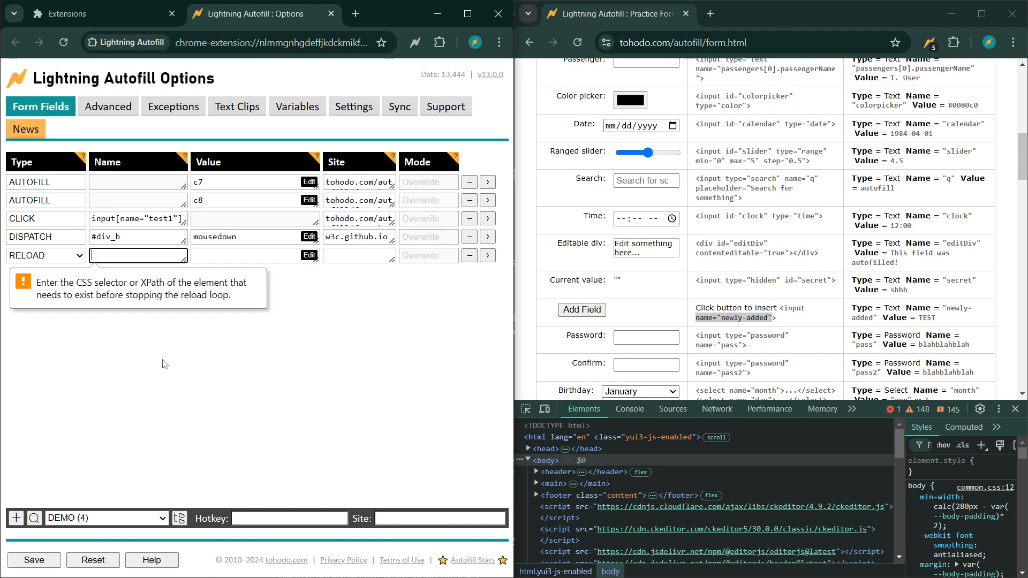
type("input")
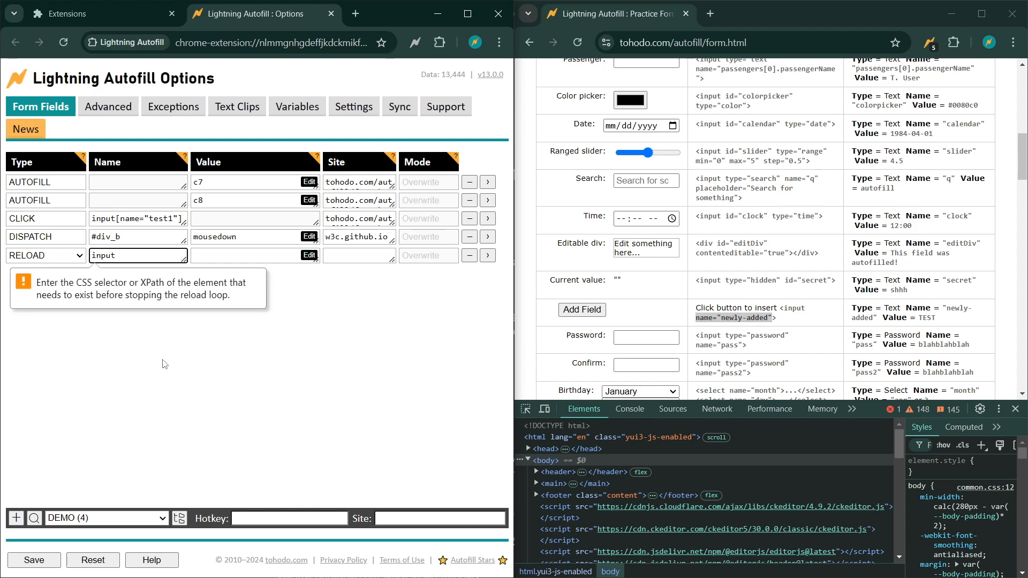
type("[")
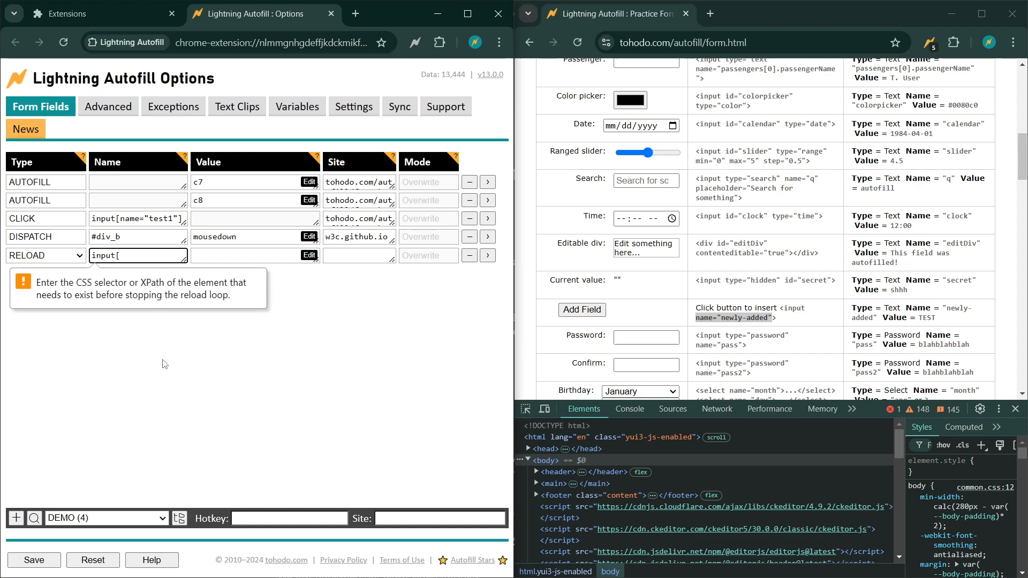
type("name=\"newly-added\"]")
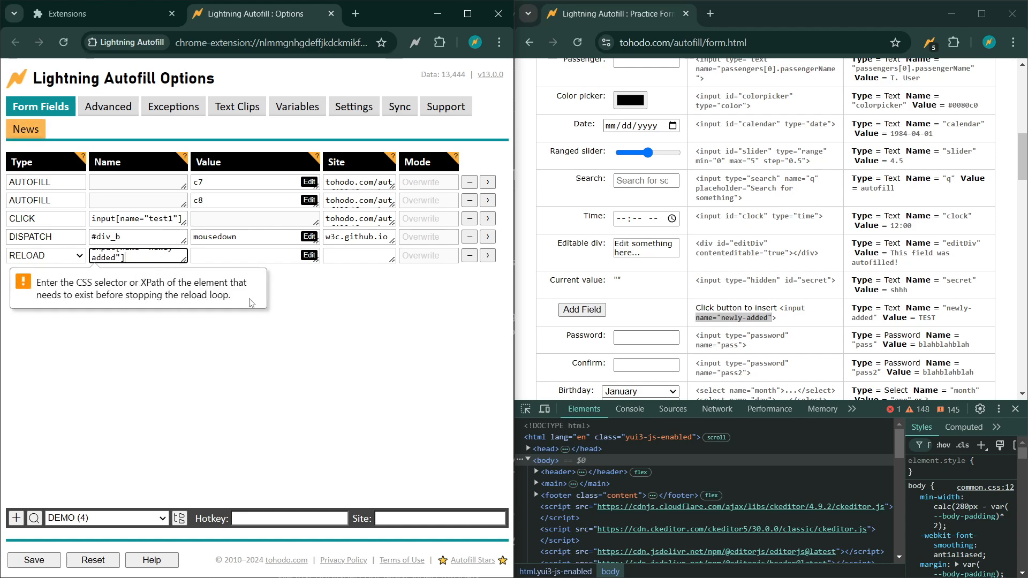
Copy the rule's selector and test it in the practice page's console with document.querySelector('input[name="newly-added"]').
key("ctrl+Home")
key("ctrl+a")
key("ctrl+c")
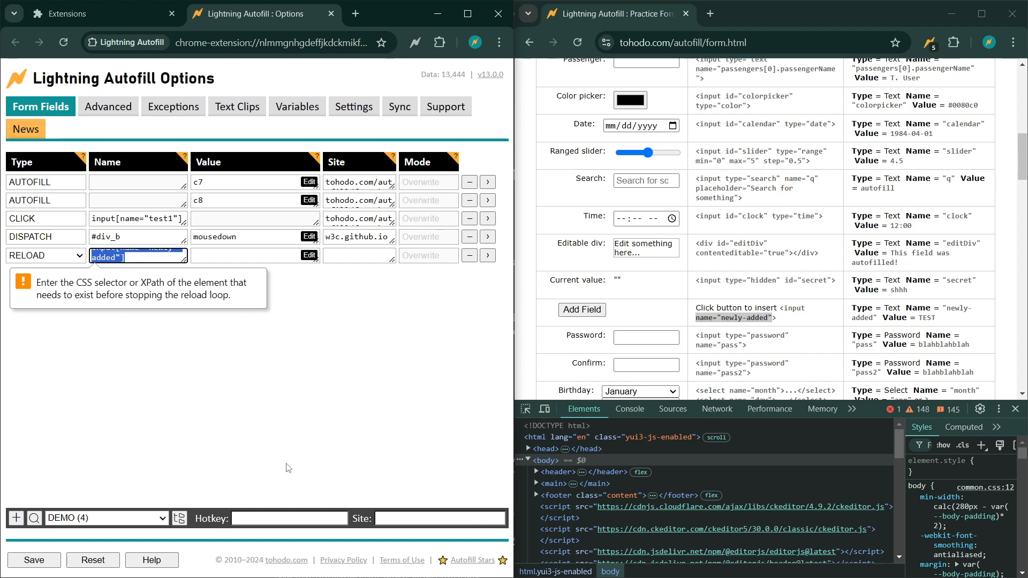
left_click(631, 410)
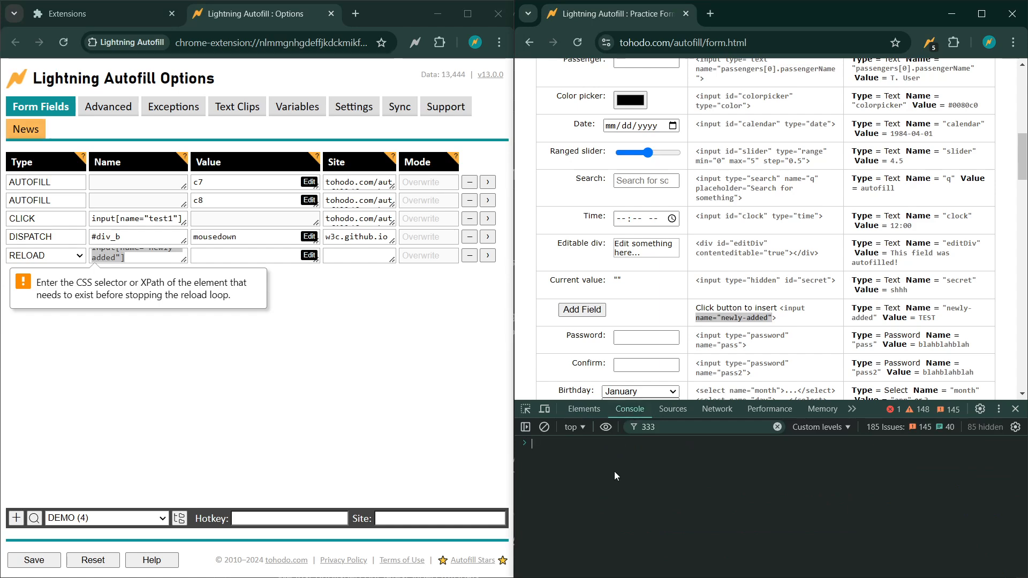
type("docum")
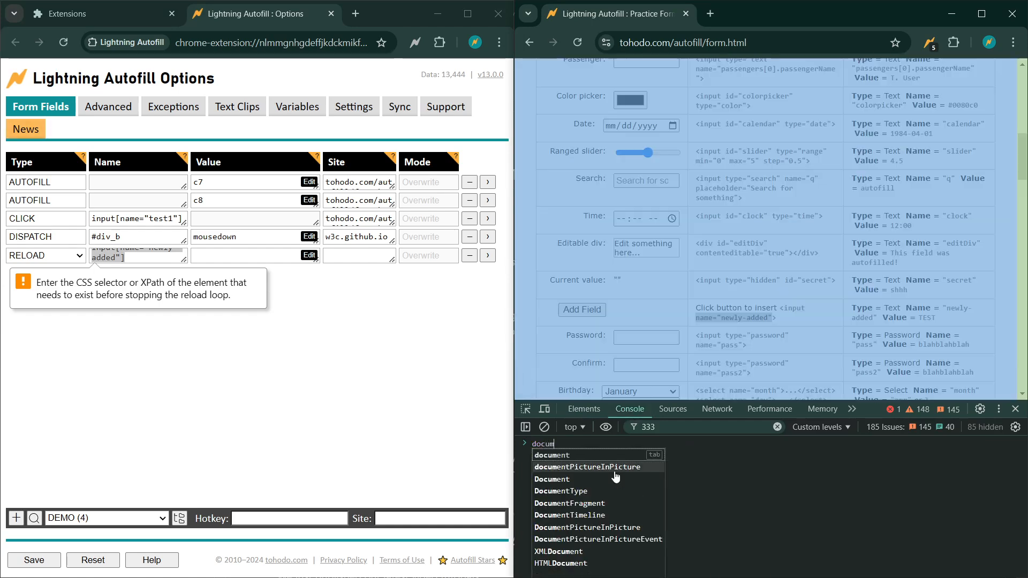
type("ent.query")
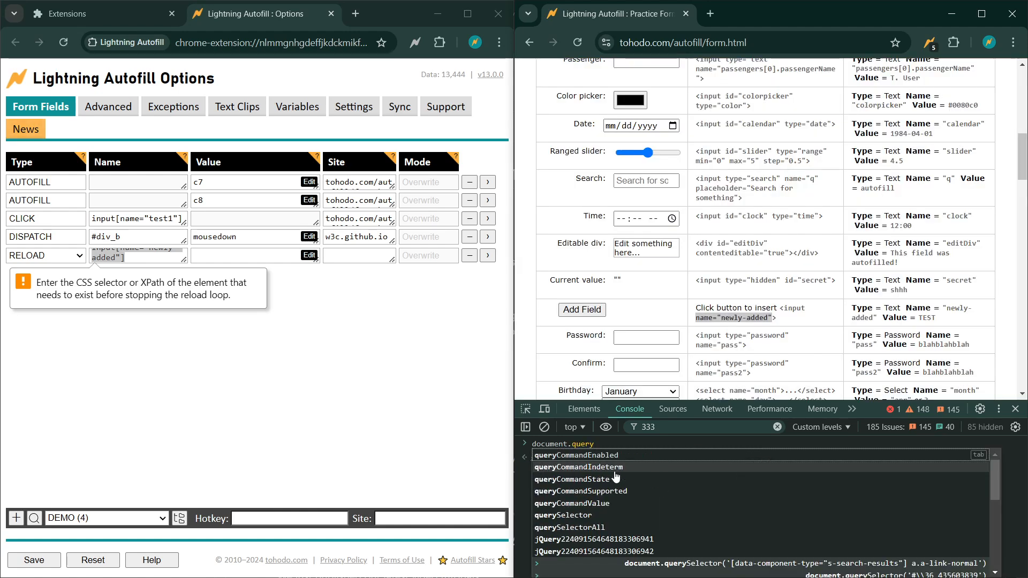
type("Selector(")
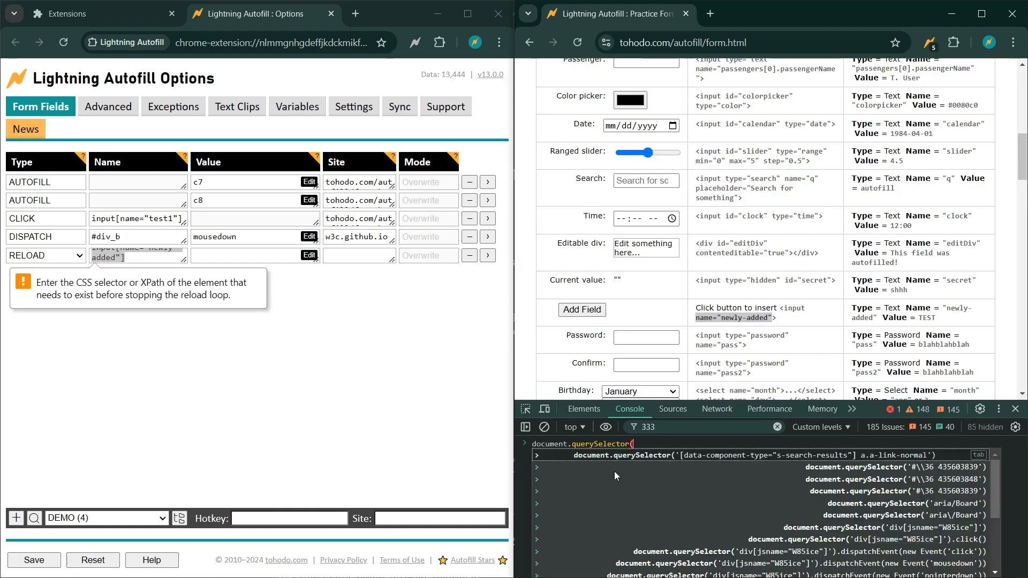
type("'")
key("ctrl+v")
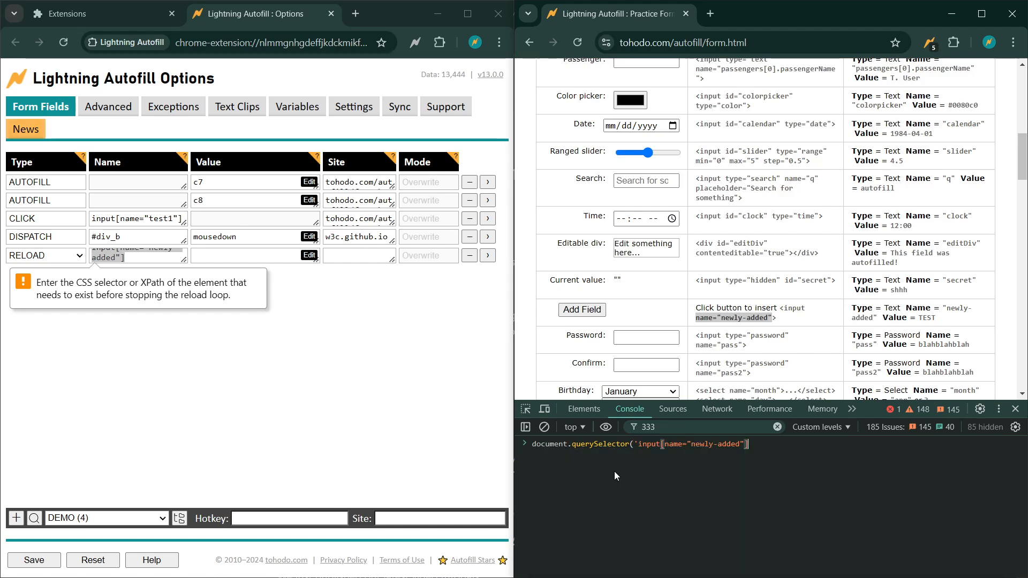
type("'")
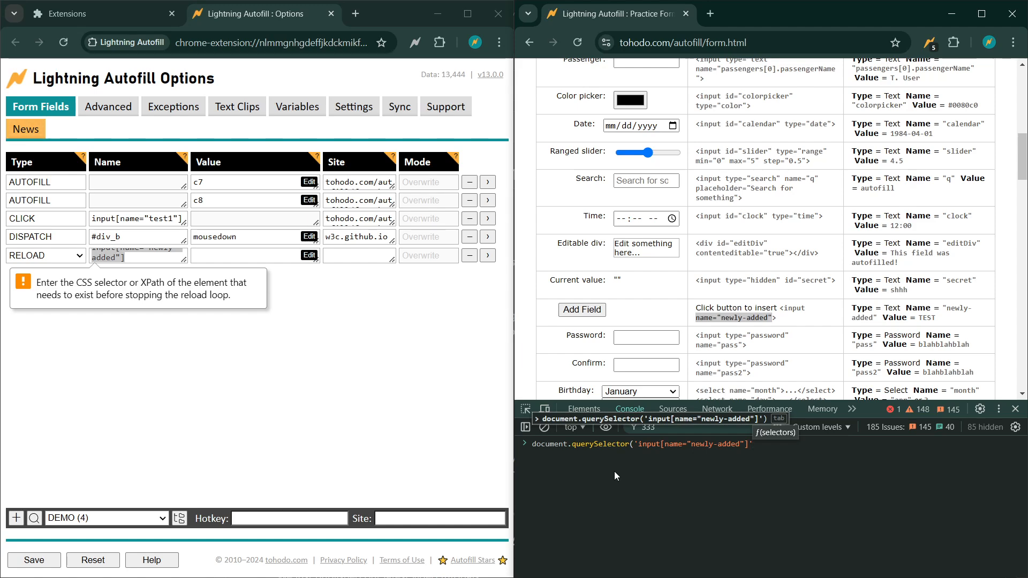
type(")")
key("Return")
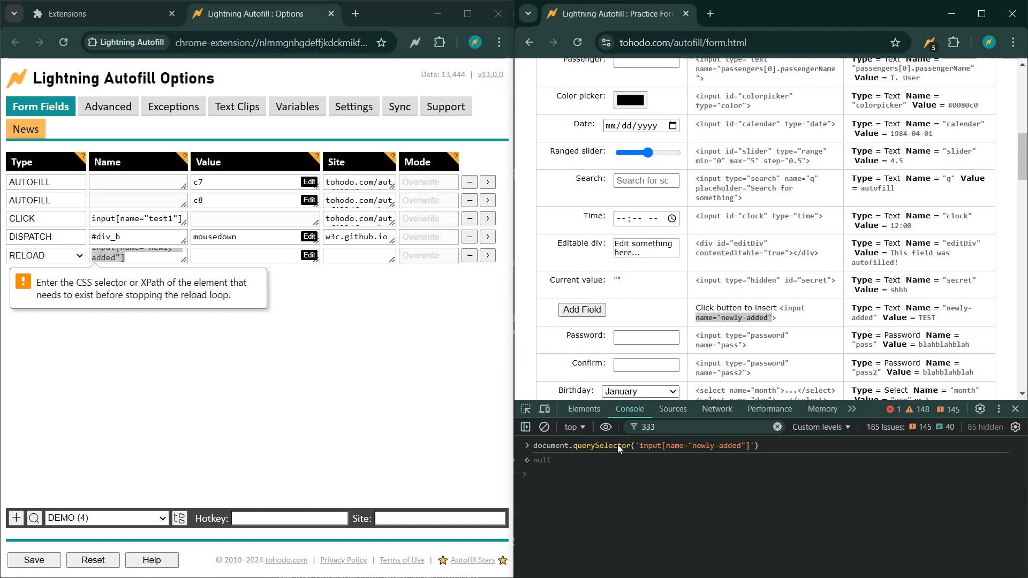
Insert the extra form field and rerun the same querySelector command in the console, finishing with a page reload.
left_click(592, 321)
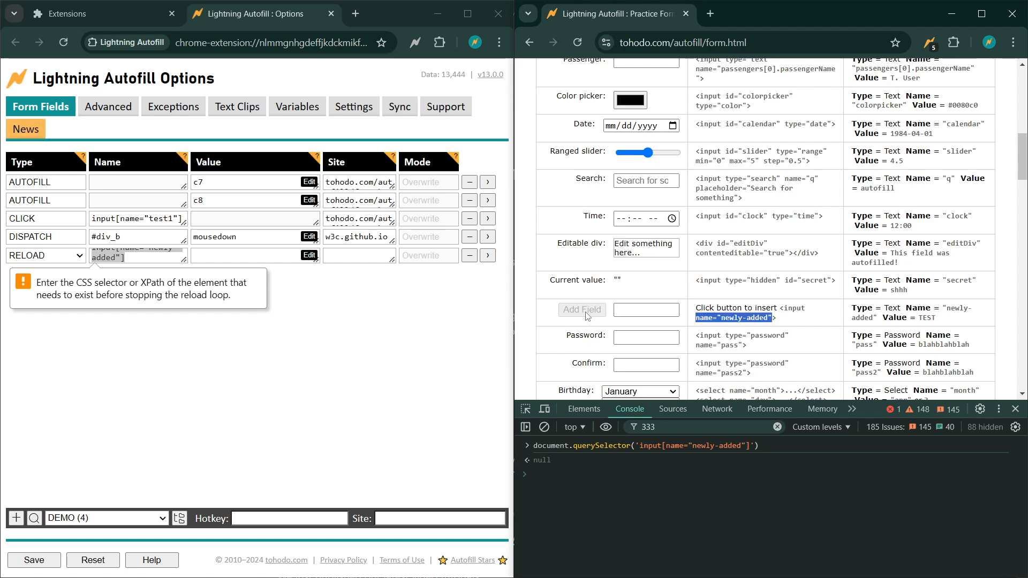
left_click(631, 497)
key("Up")
key("Return")
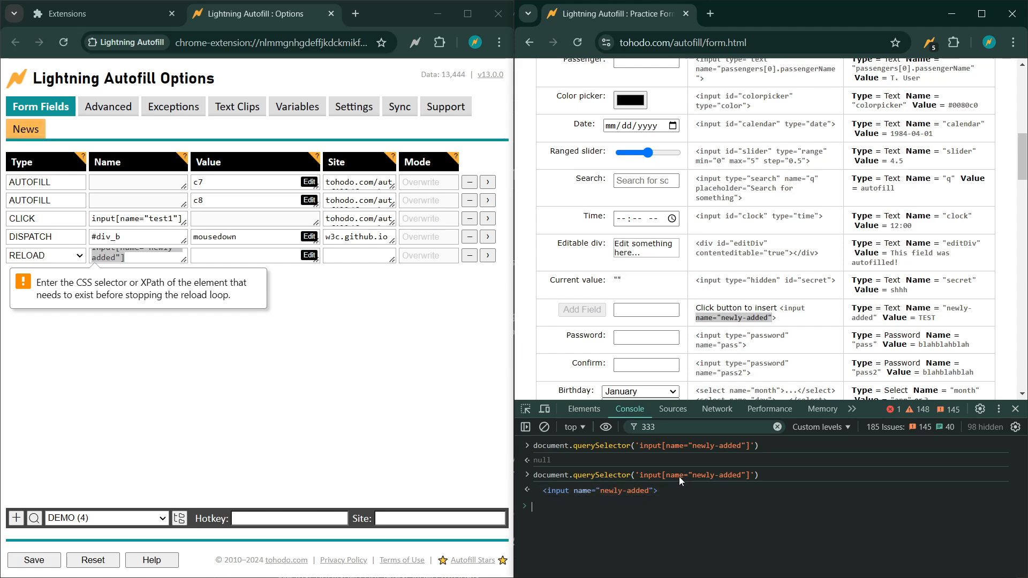
left_click(576, 43)
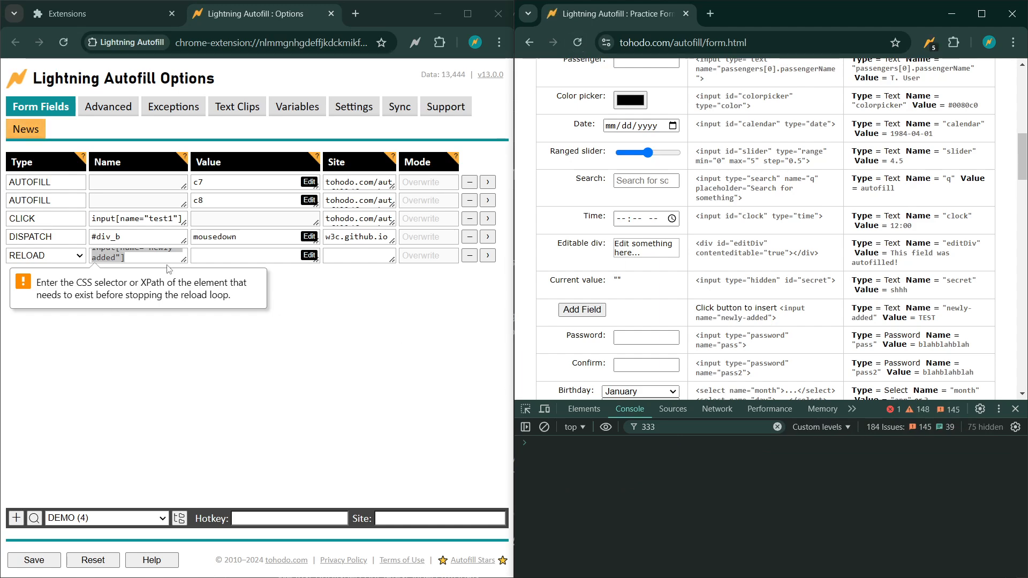
Set the RELOAD rule's interval value to 2 and save the options.
left_click(242, 261)
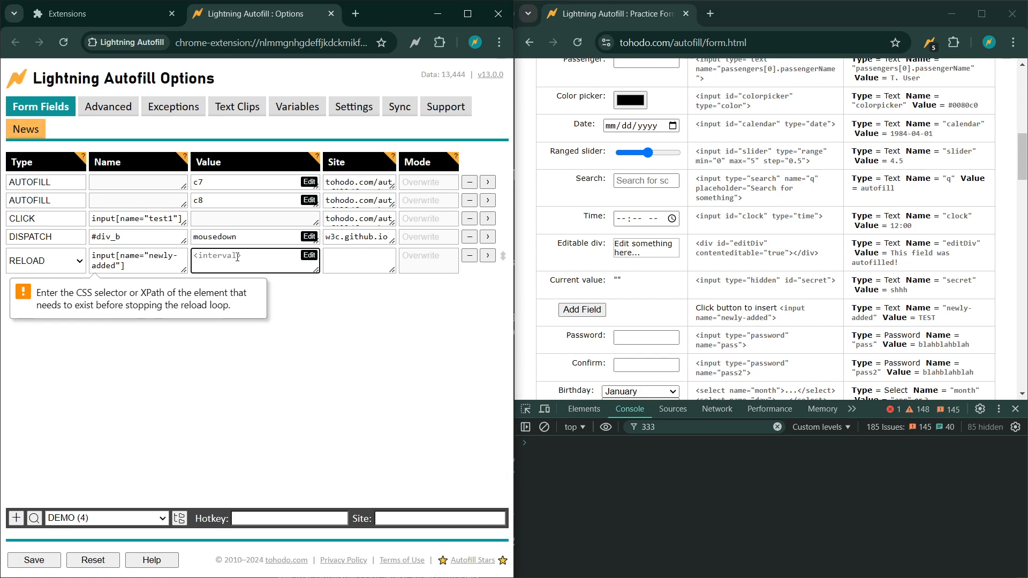
type("2")
left_click(119, 406)
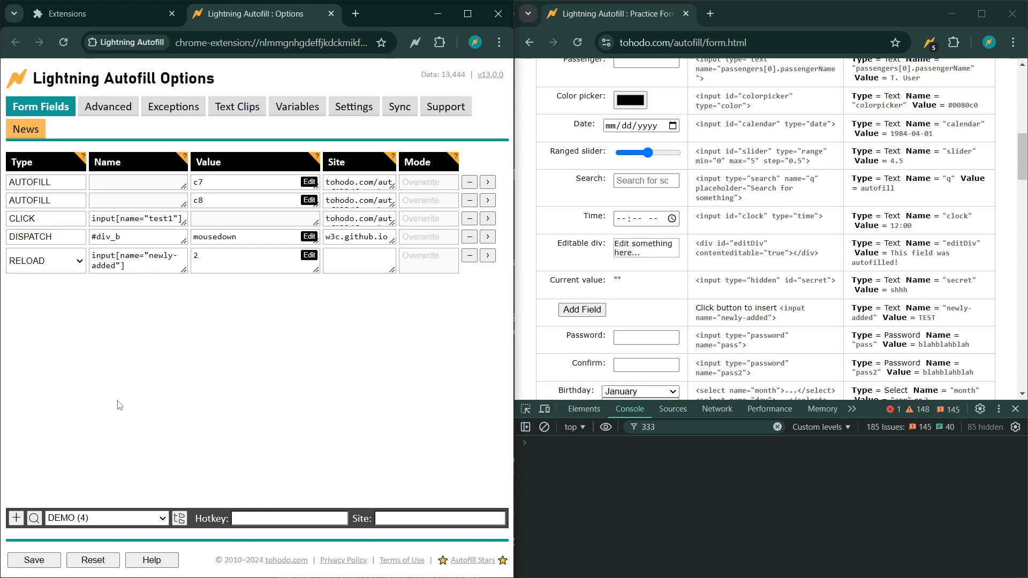
left_click(34, 560)
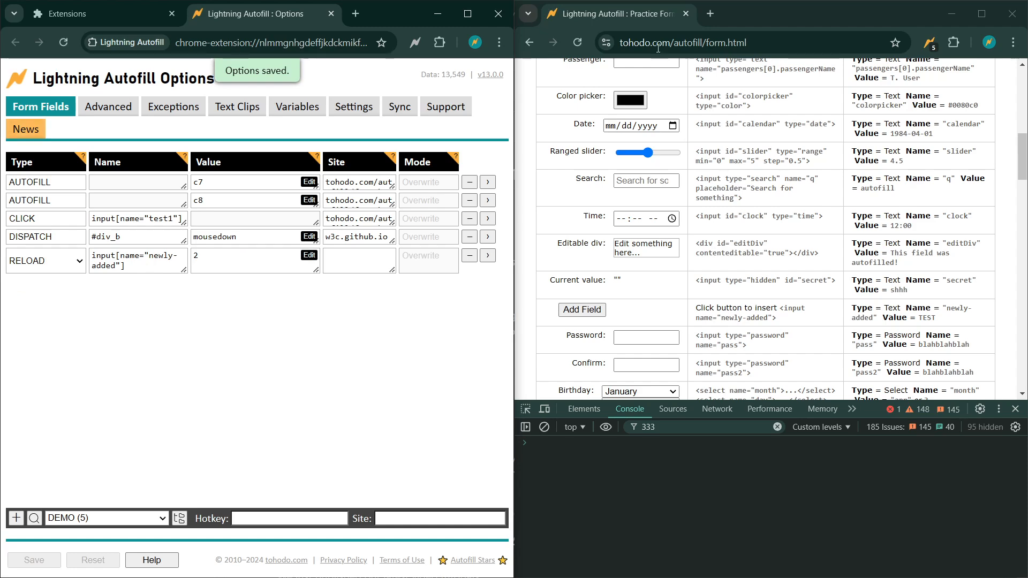
Reload the practice form to start the reload loop and insert the extra field to stop it.
left_click(576, 43)
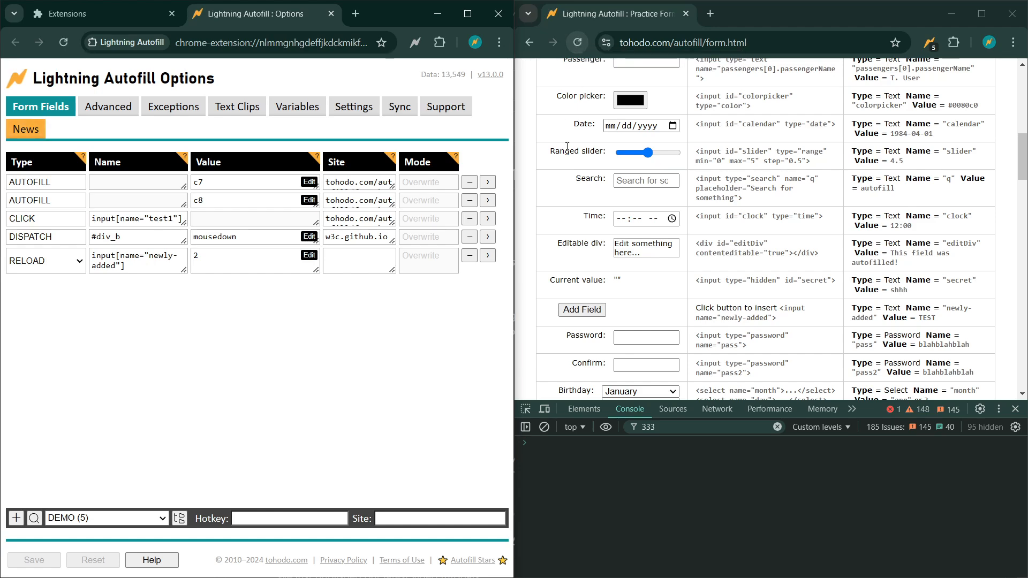
left_click(585, 314)
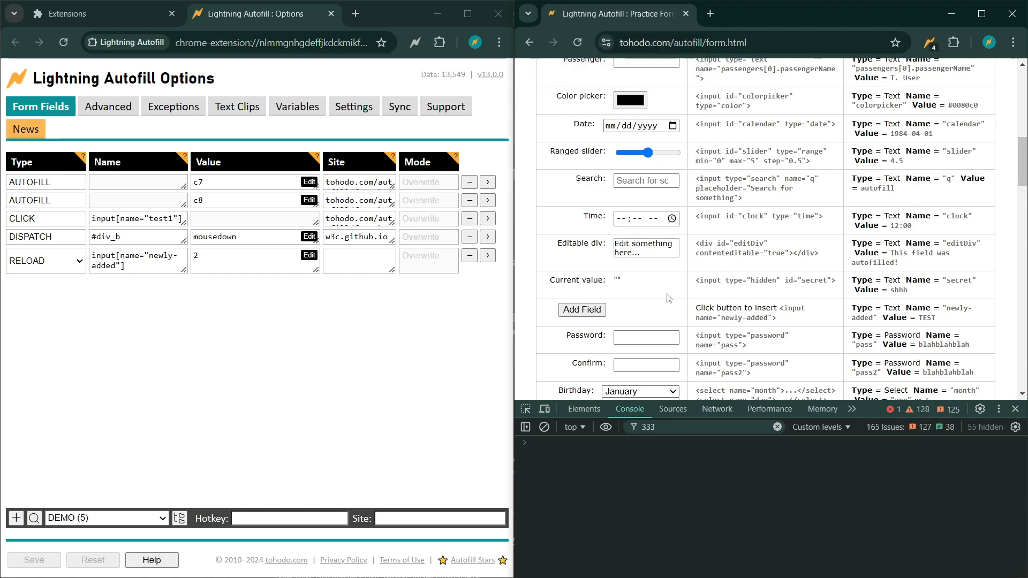
left_click(588, 312)
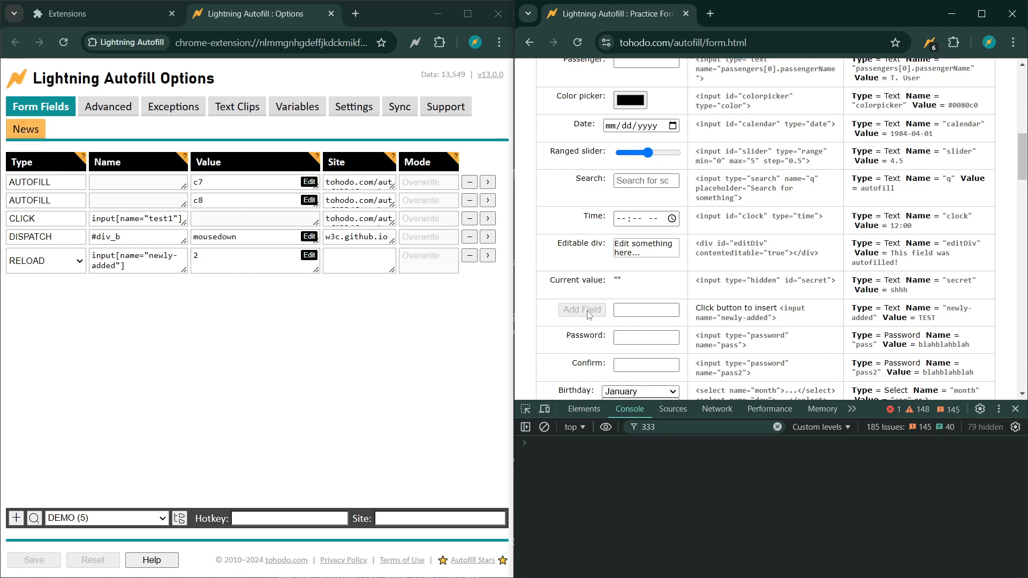